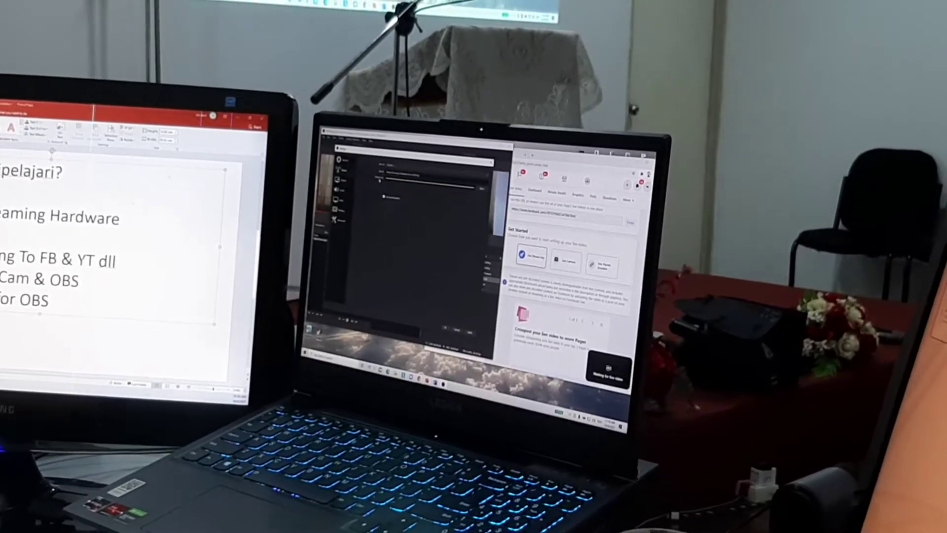
{"action": "left_click_drag", "start_coordinate": [511, 259], "coordinate": [445, 259]}
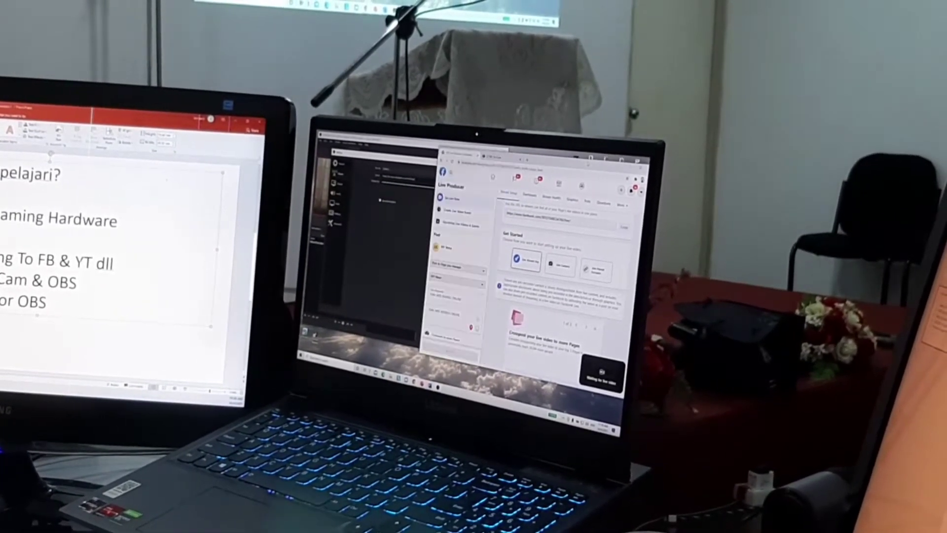
{"action": "double_click", "coordinate": [519, 166]}
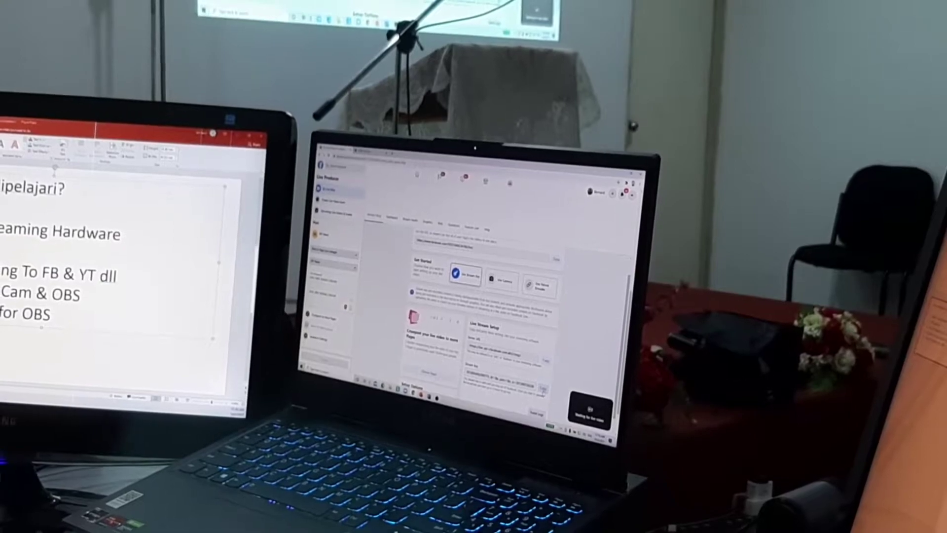
{"action": "key", "text": "alt+Tab"}
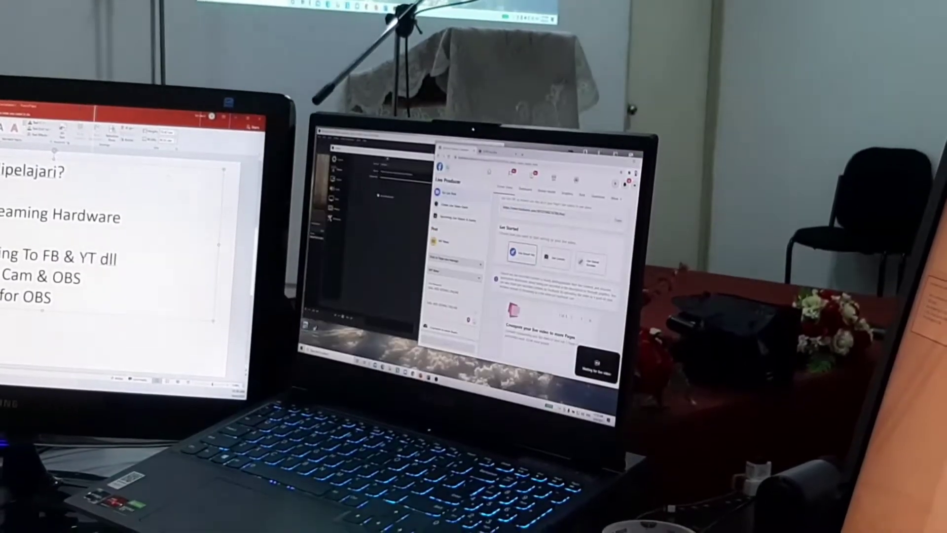
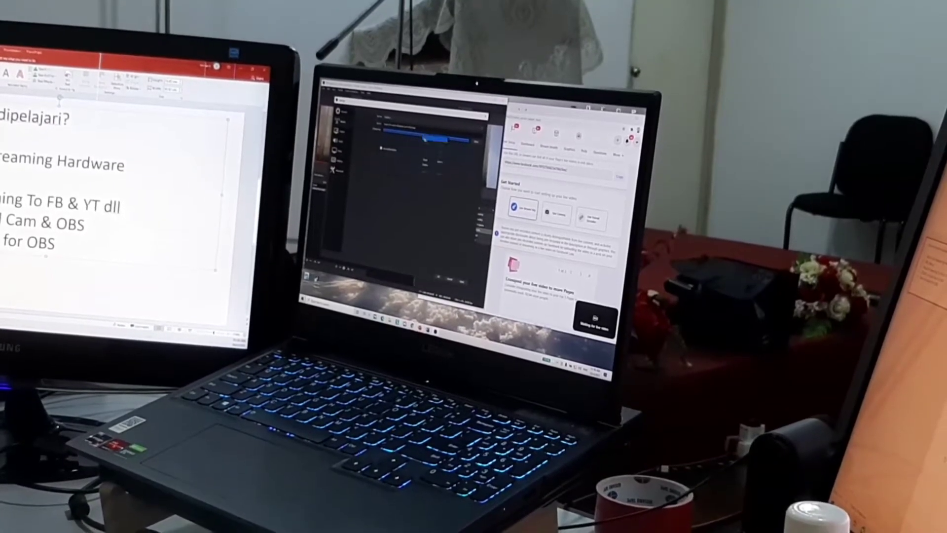
- Paste the Facebook stream key into OBS, glancing at Live Producer before returning to settings
{"action": "left_click", "coordinate": [430, 148]}
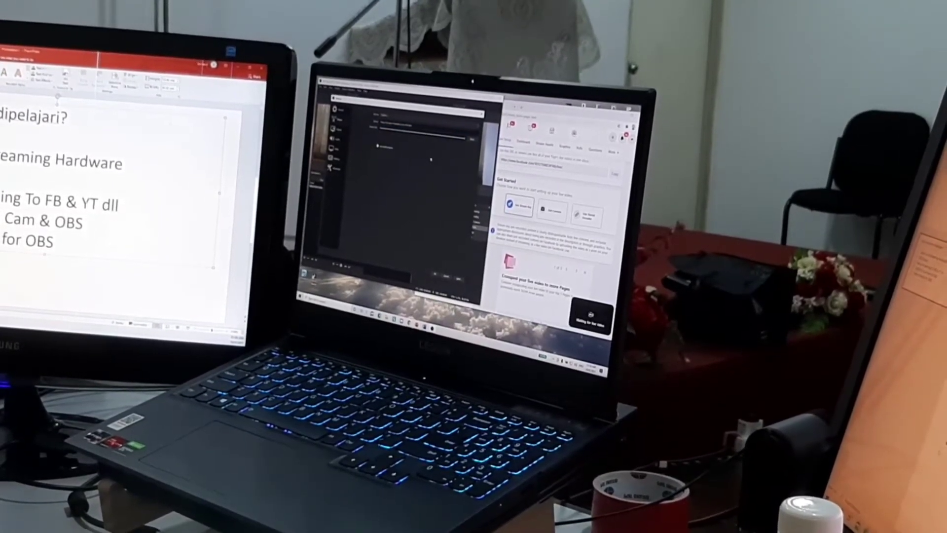
{"action": "key", "text": "ctrl+v"}
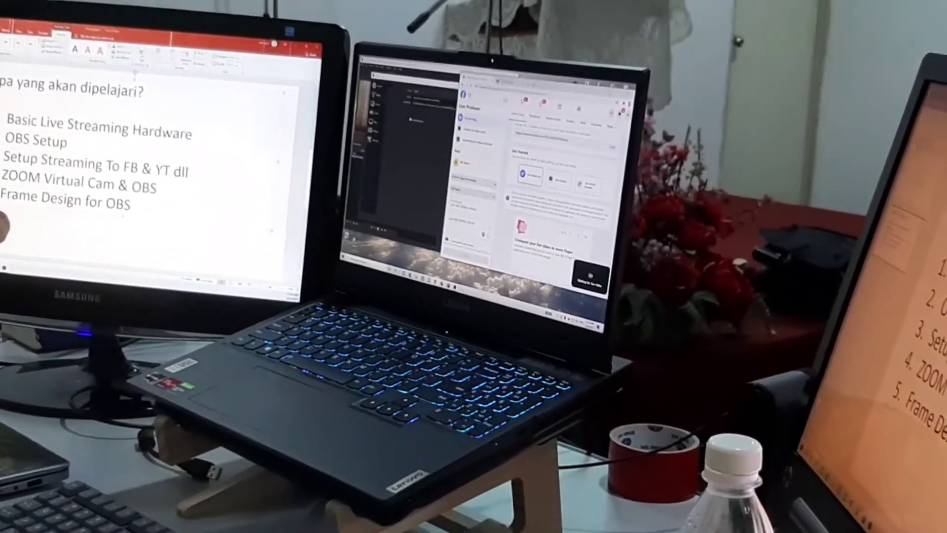
{"action": "key", "text": "alt+Tab"}
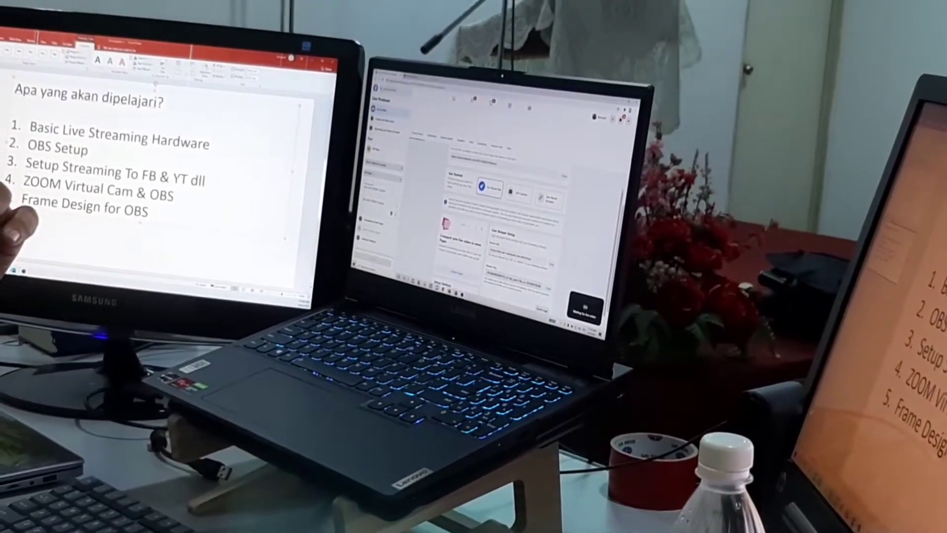
{"action": "key", "text": "alt+Tab"}
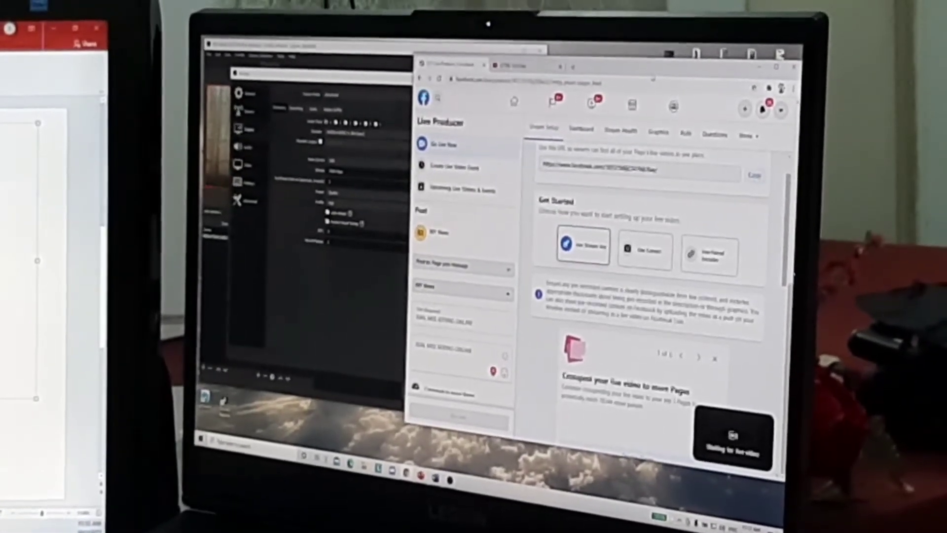
- Bring the browser forward over OBS, shift it left, and open a new blank tab
{"action": "left_click", "coordinate": [371, 170]}
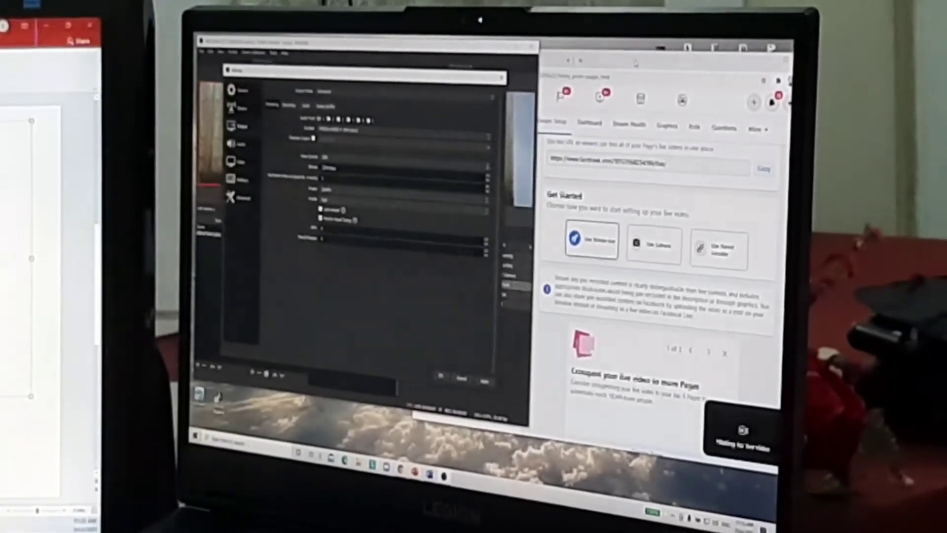
{"action": "left_click_drag", "start_coordinate": [629, 68], "coordinate": [518, 63]}
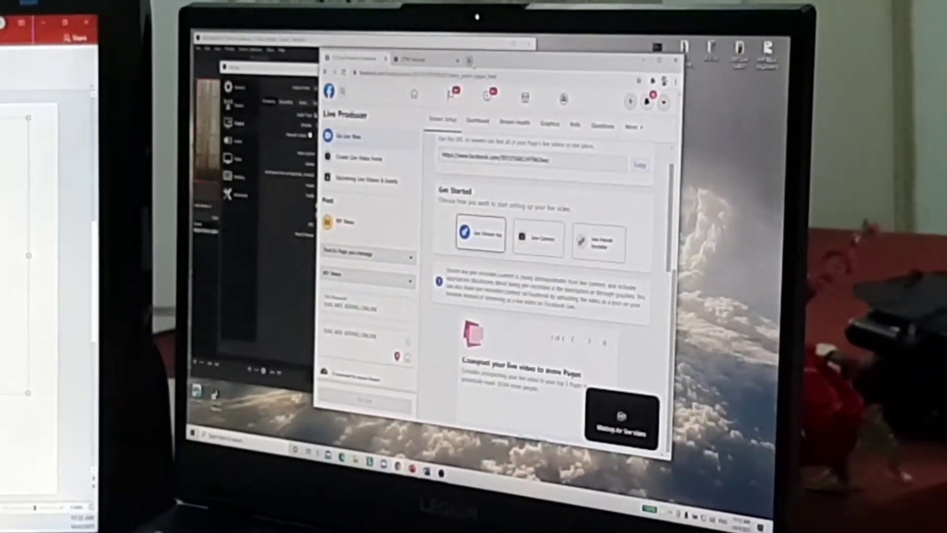
{"action": "left_click", "coordinate": [511, 62]}
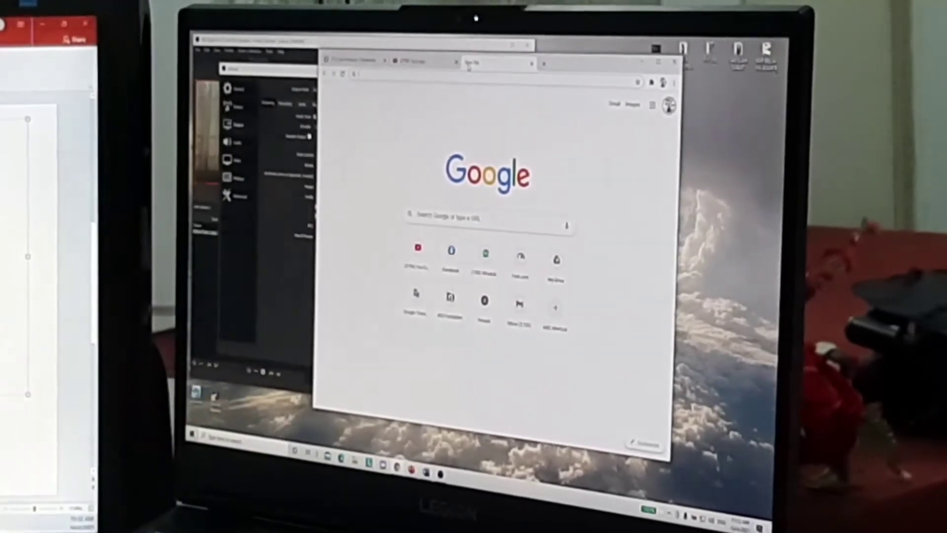
- Open the Fast.com speed test from the new tab's shortcut tile
{"action": "left_click", "coordinate": [508, 264]}
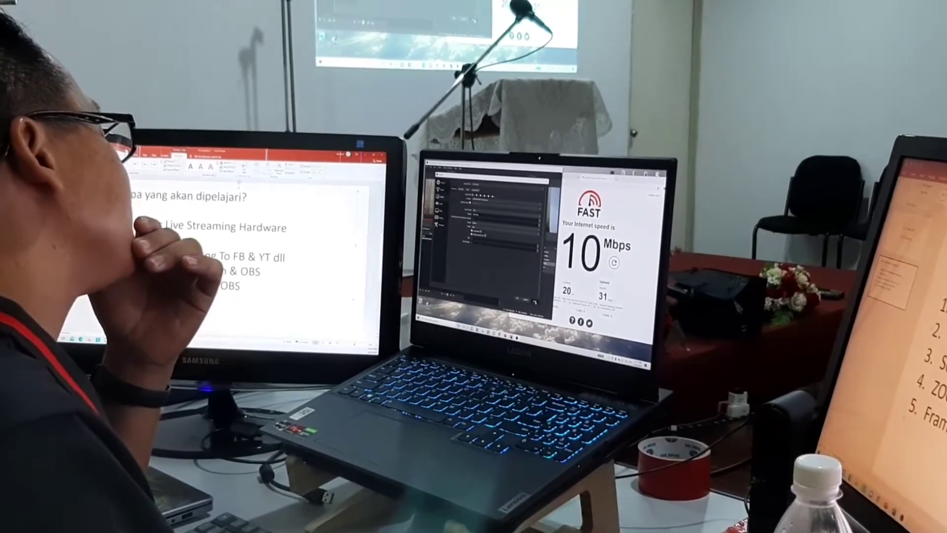
{"action": "key", "text": "Escape"}
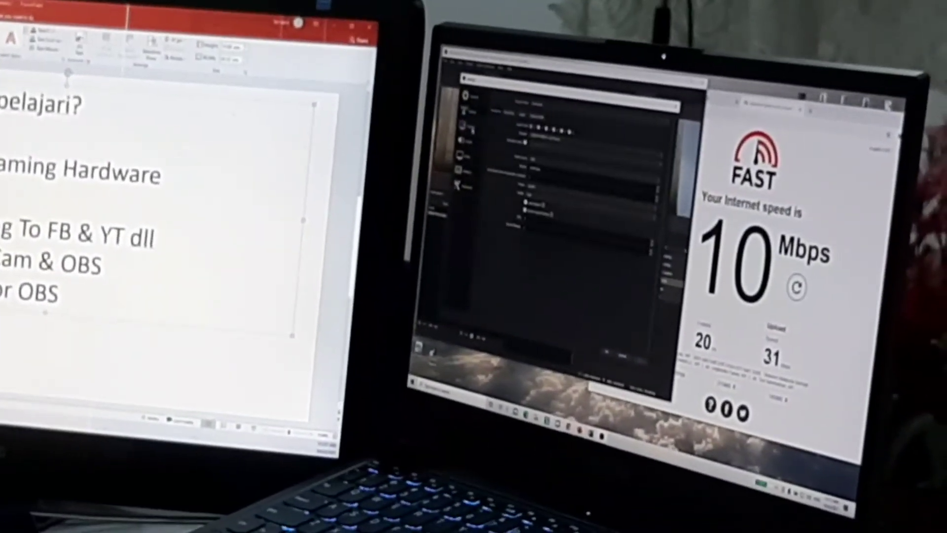
- Go to the Output page of OBS Settings
{"action": "left_click", "coordinate": [468, 126]}
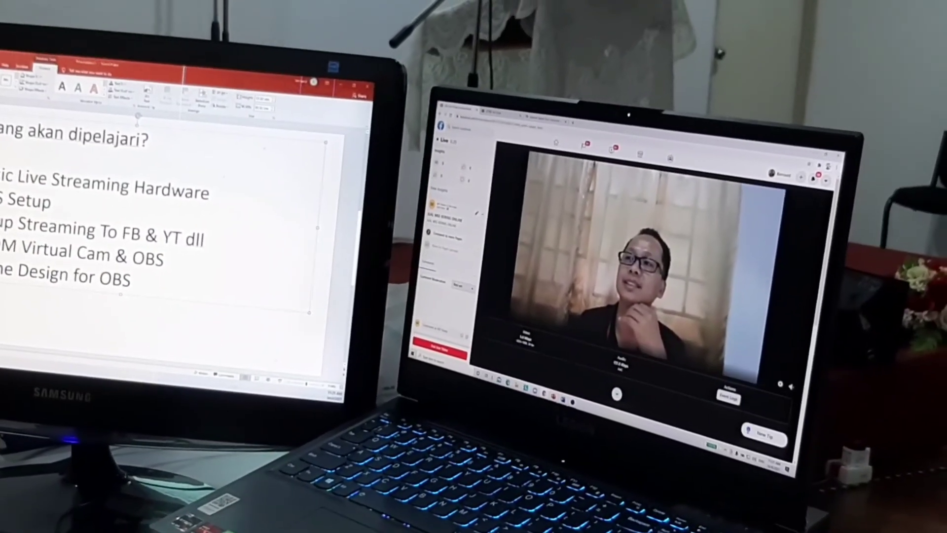
- Snap the Live Producer page to the right half and OBS to the left half
{"action": "key", "text": "super+Right"}
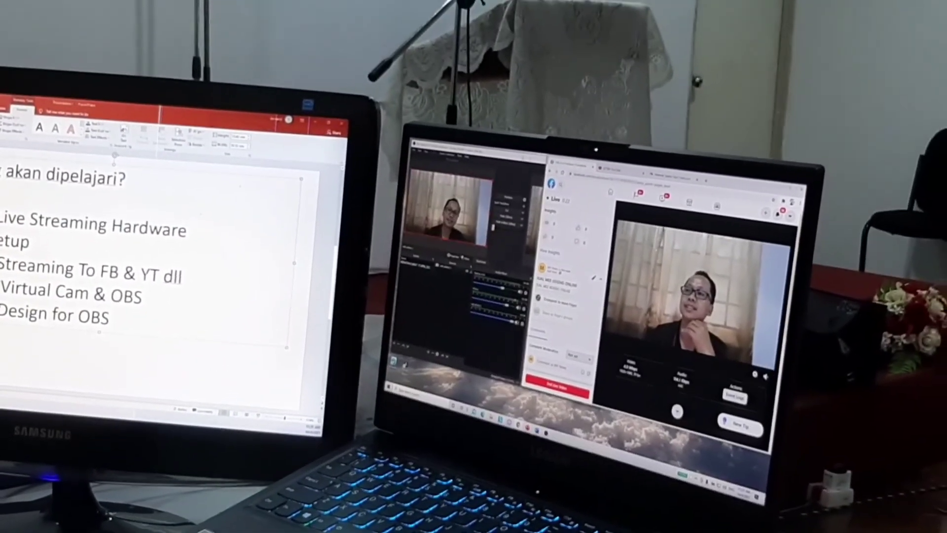
{"action": "key", "text": "super+Left"}
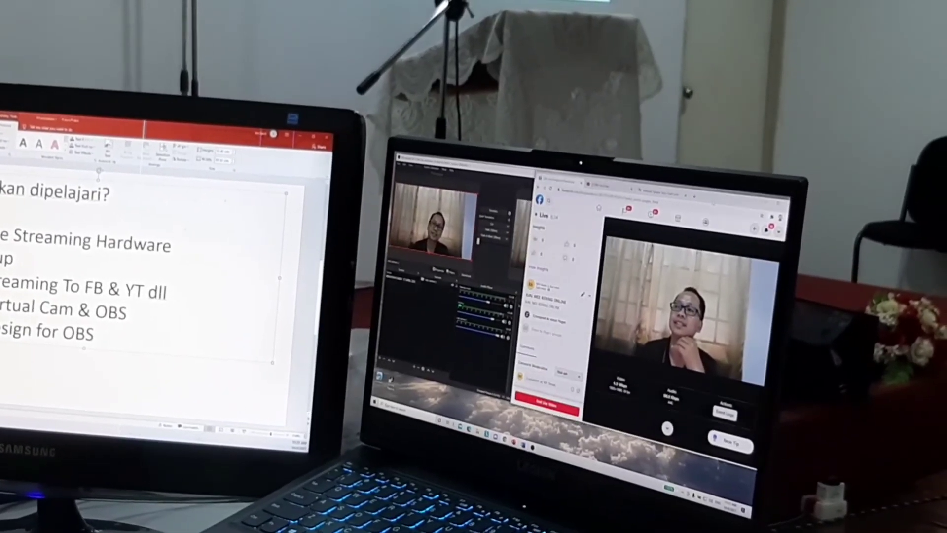